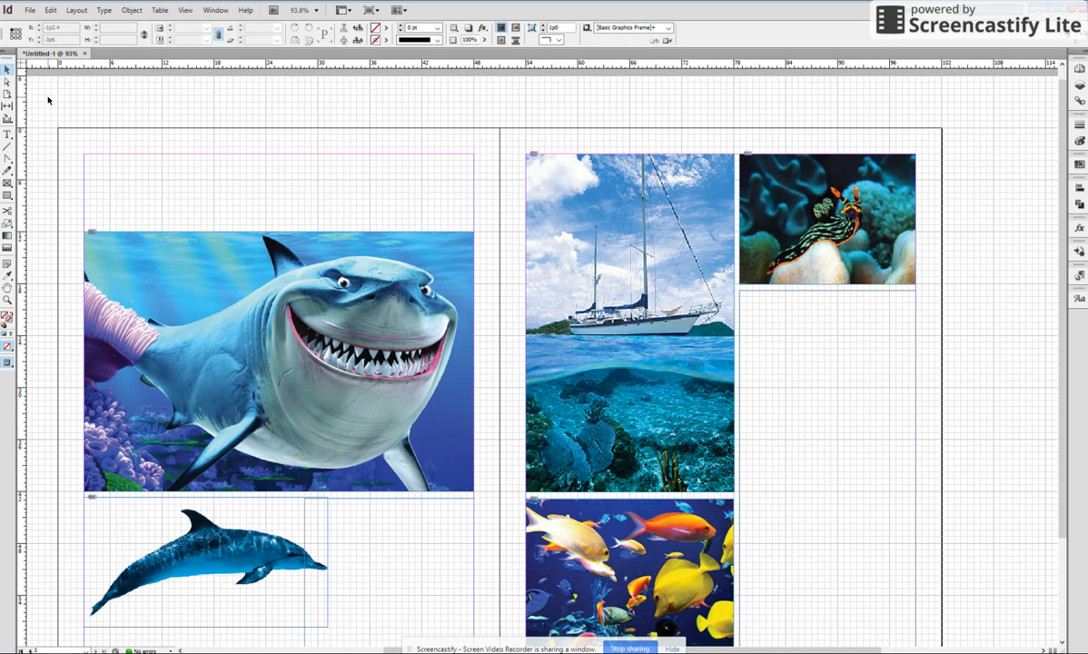
Create a text frame about 45p6 wide and 7p10 high above the shark picture and enter the headline "Dive into InDesign".
left_click(8, 136)
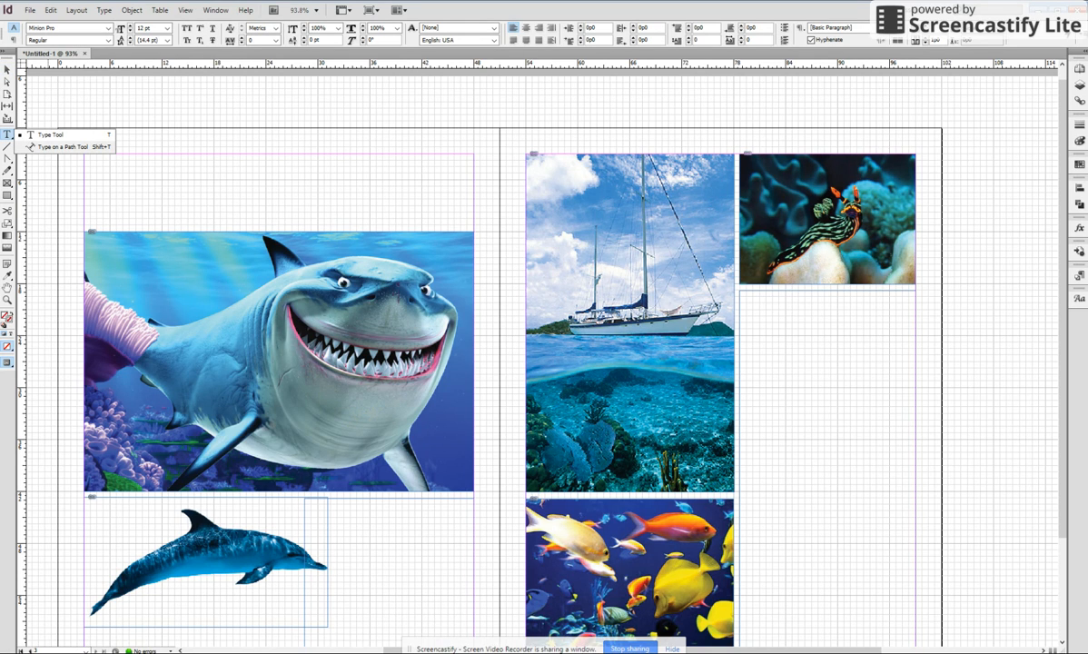
left_click(44, 134)
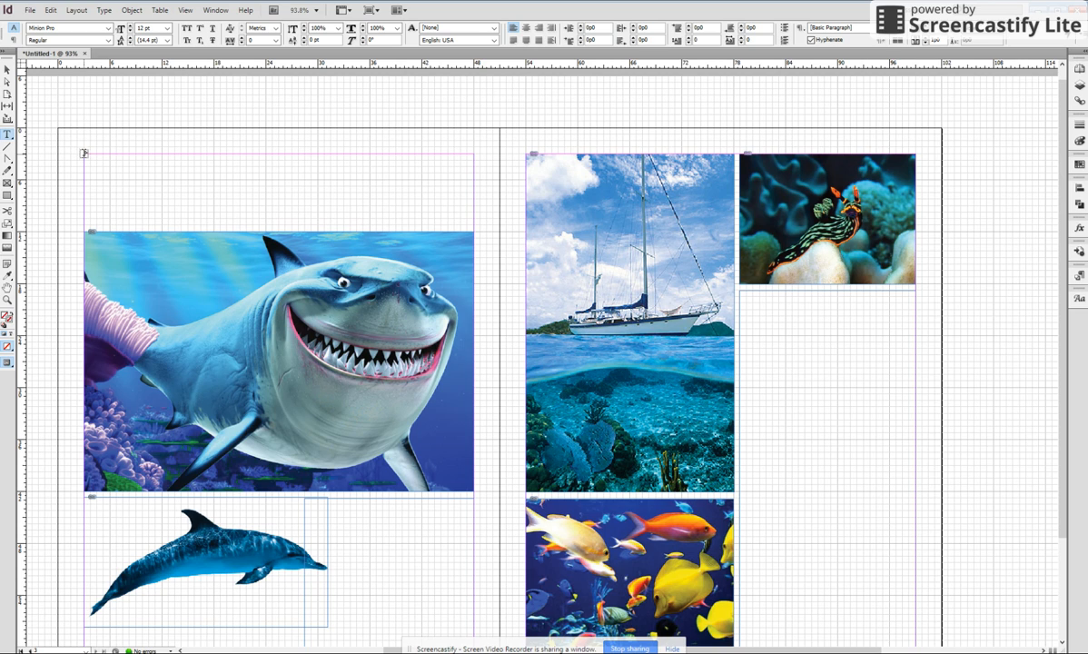
left_click_drag(82, 156, 476, 225)
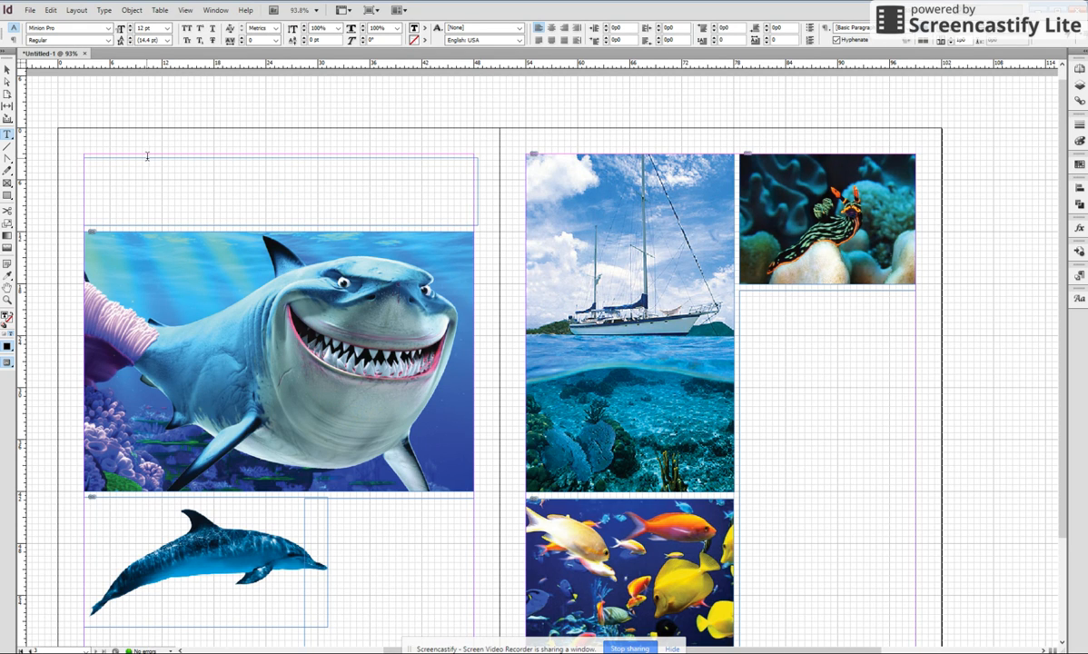
type("Dive into InDesign")
Format the whole "Dive into InDesign" headline in Tw Cen MT at 72 pt.
left_click_drag(170, 162, 79, 159)
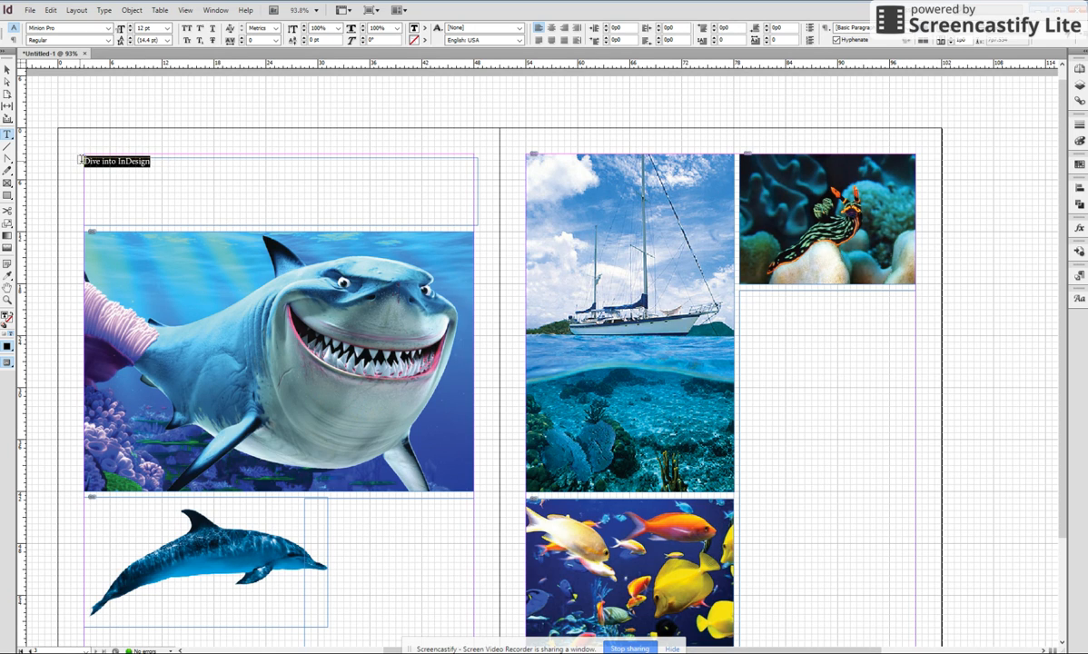
left_click(108, 28)
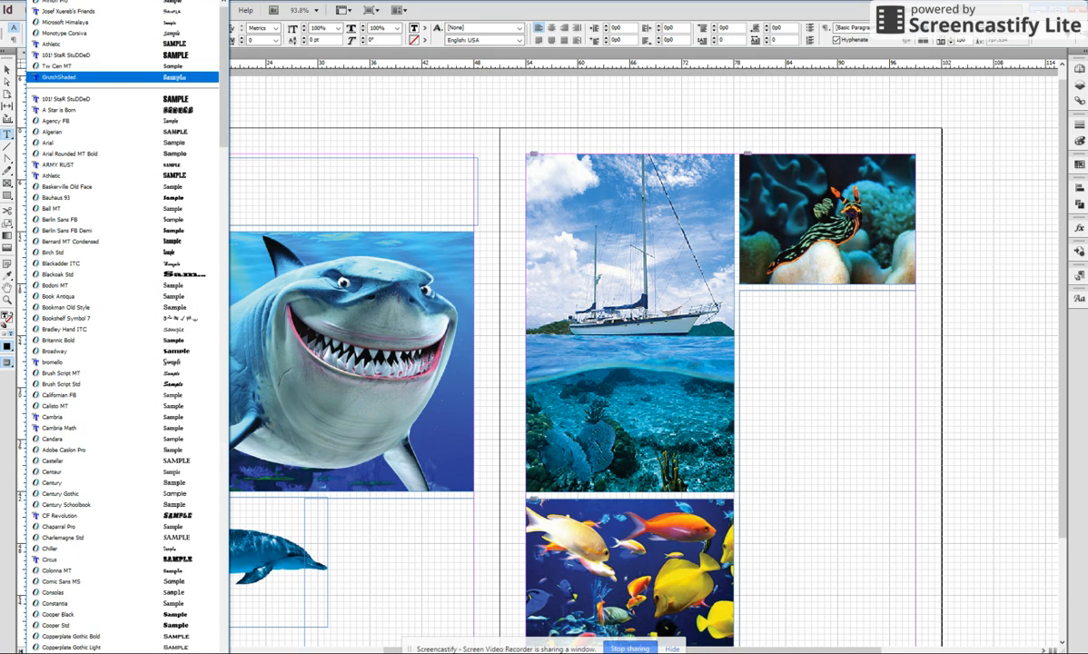
scroll(191, 66, "down", 1)
left_click(190, 34)
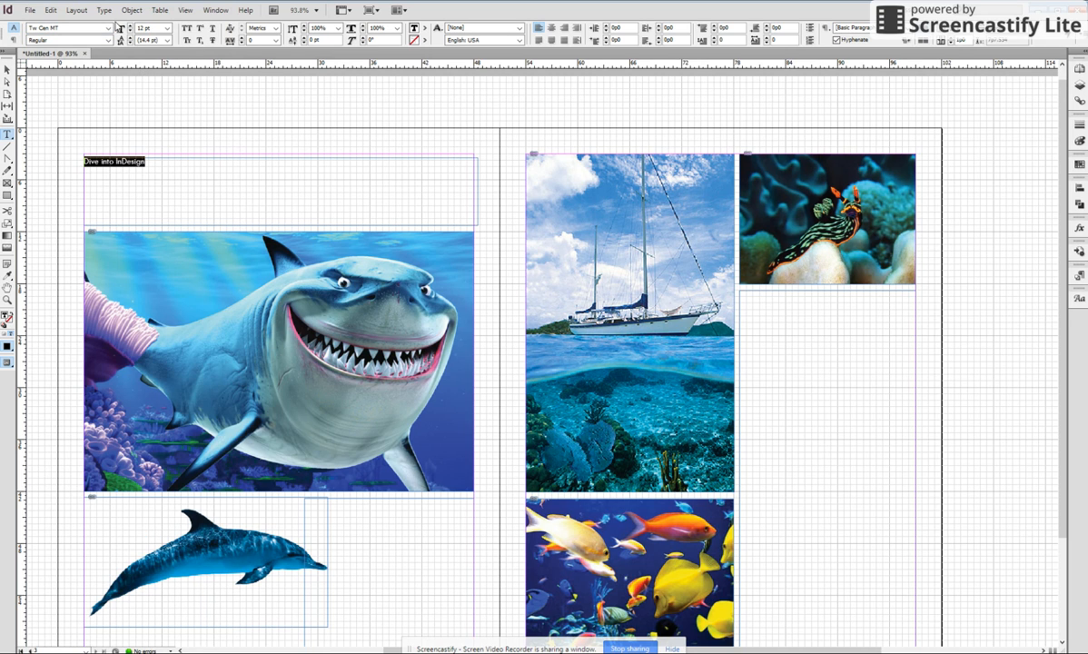
left_click(166, 28)
left_click(141, 150)
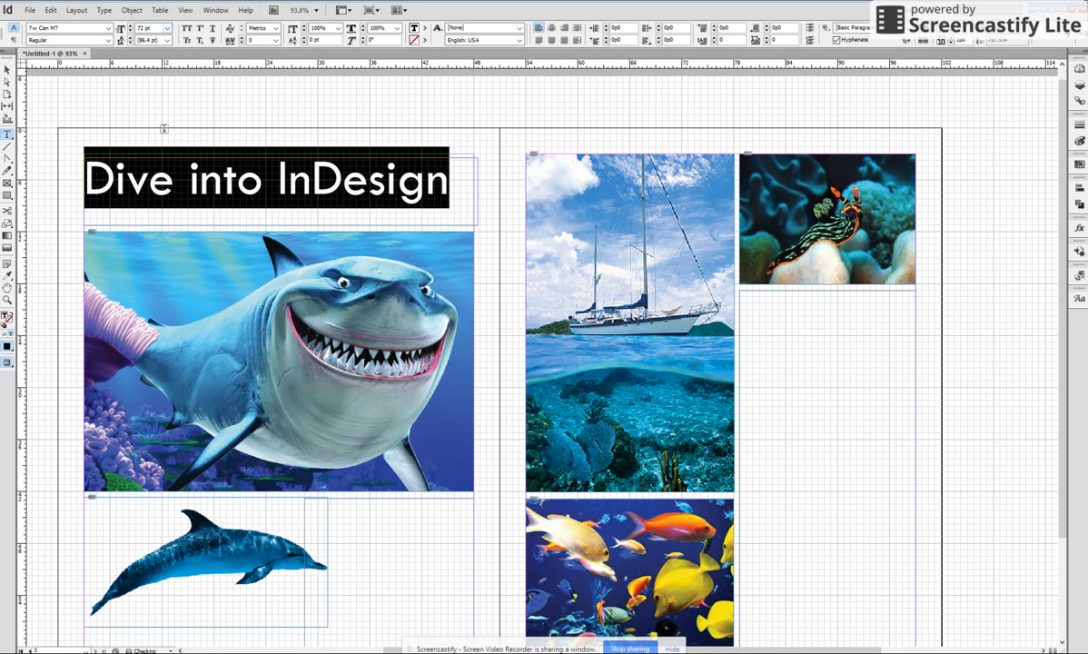
Set the headline's font size to 100 pt.
left_click(122, 30)
type("100")
key("Return")
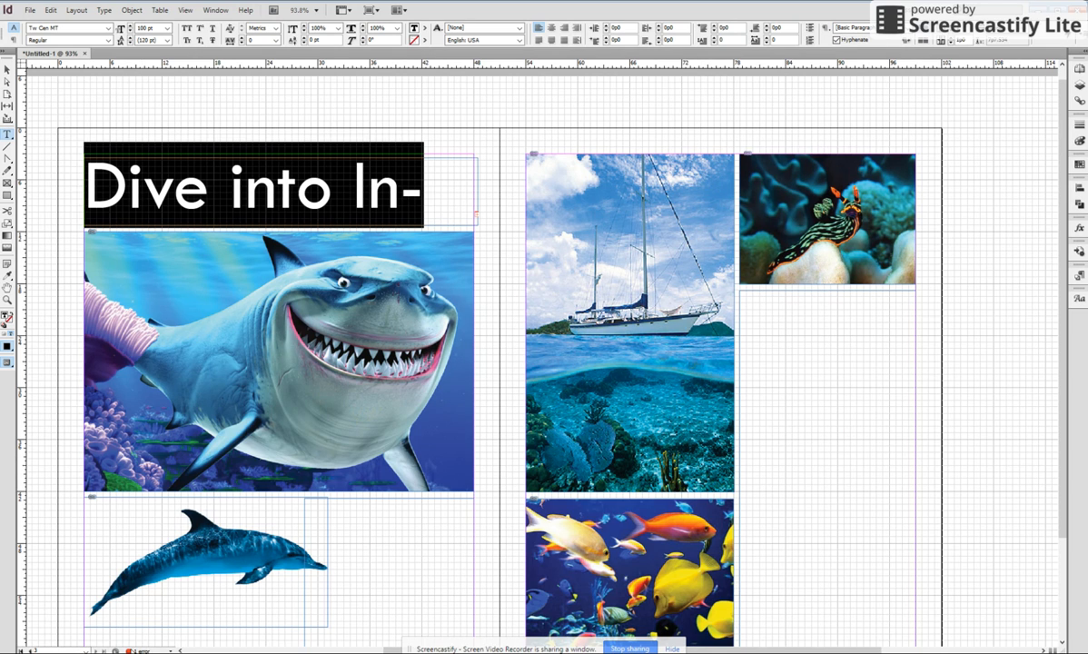
Examine the text error and its suggested fix in the Preflight report, and close the report.
left_click(163, 651)
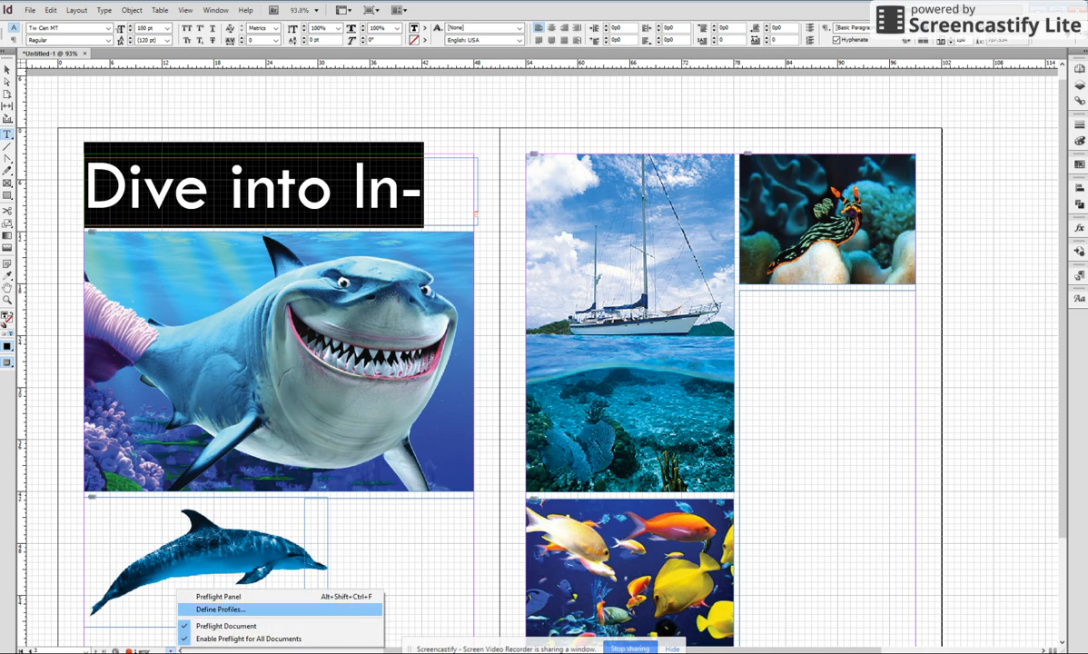
left_click(209, 594)
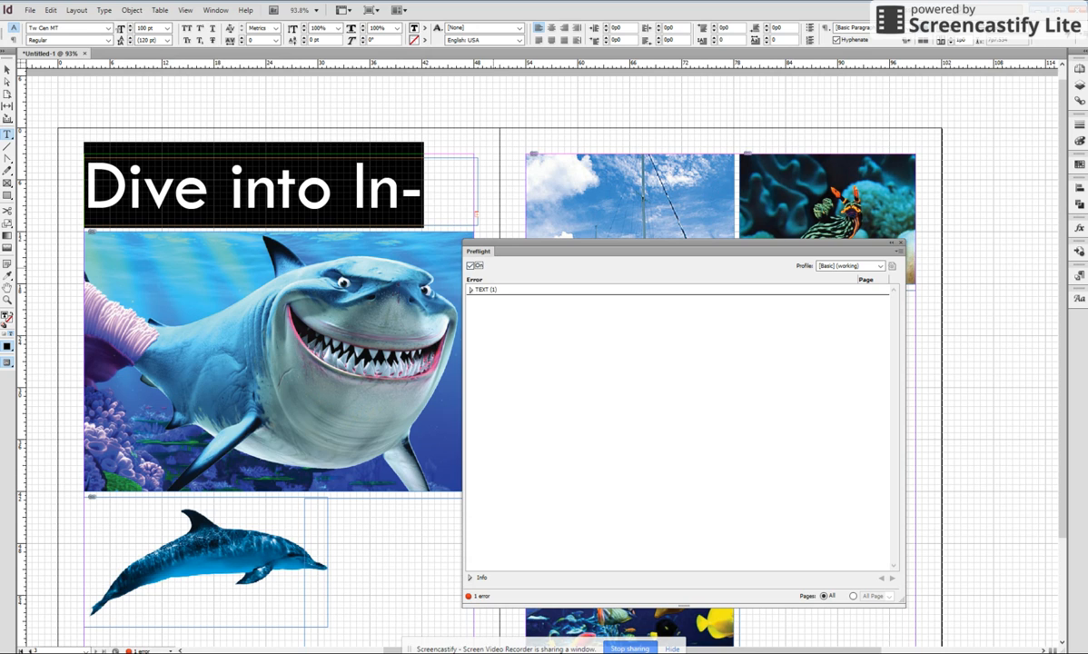
left_click(470, 577)
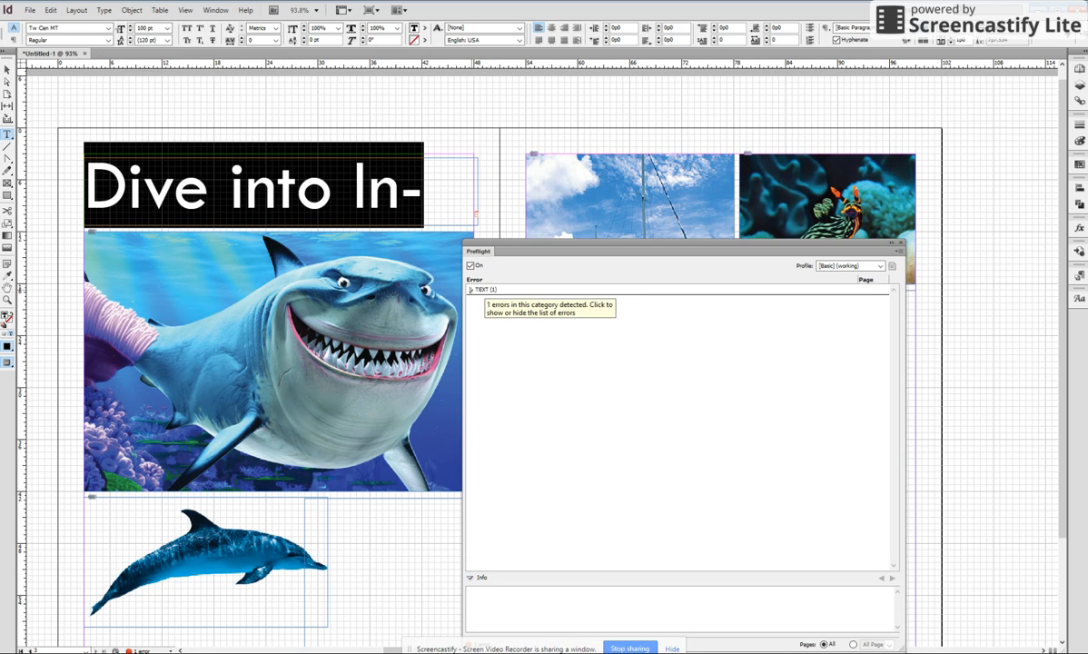
left_click(470, 288)
left_click(499, 300)
left_click(479, 300)
left_click(500, 310)
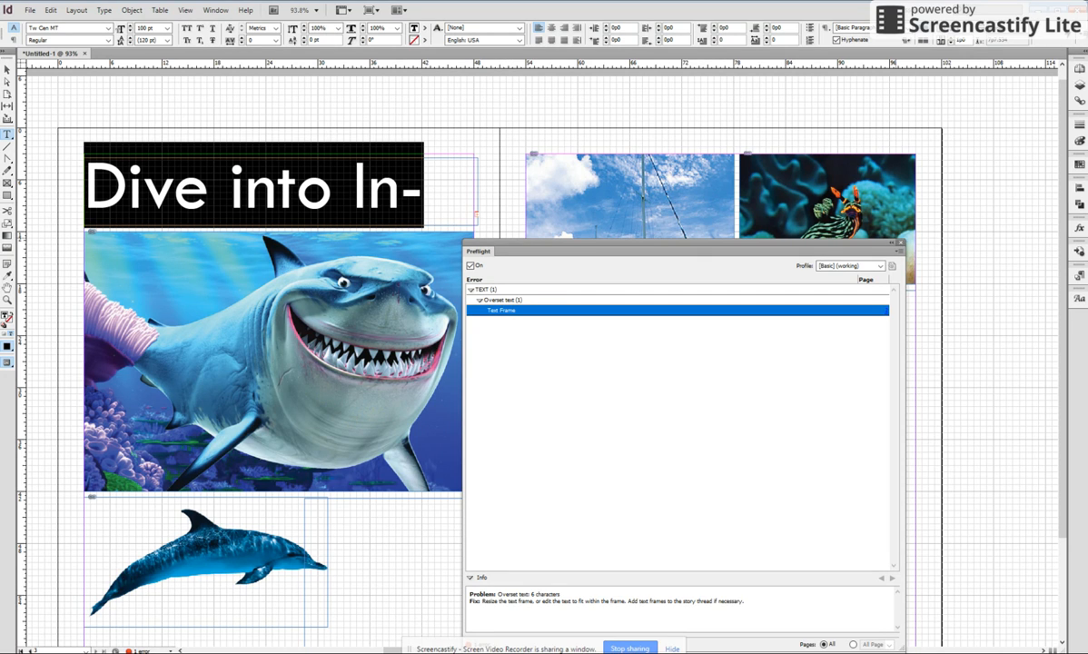
left_click(900, 242)
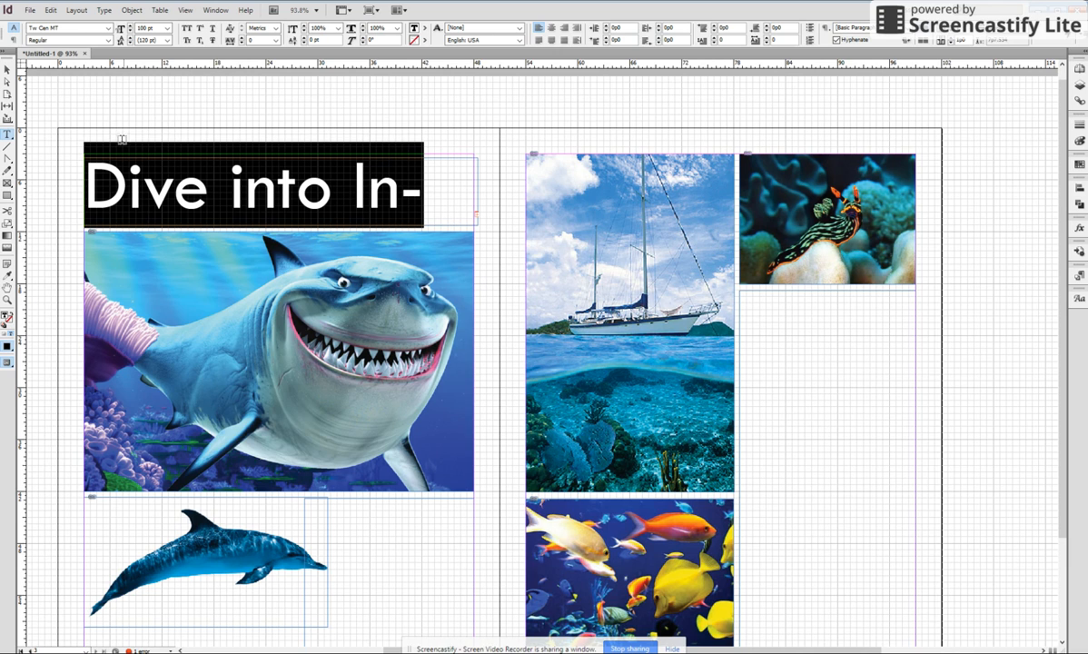
Reduce the headline's font size in stages through 95, 90, 85 and 80 pt down to 75 pt.
left_click_drag(153, 27, 129, 28)
type("95")
key("Return")
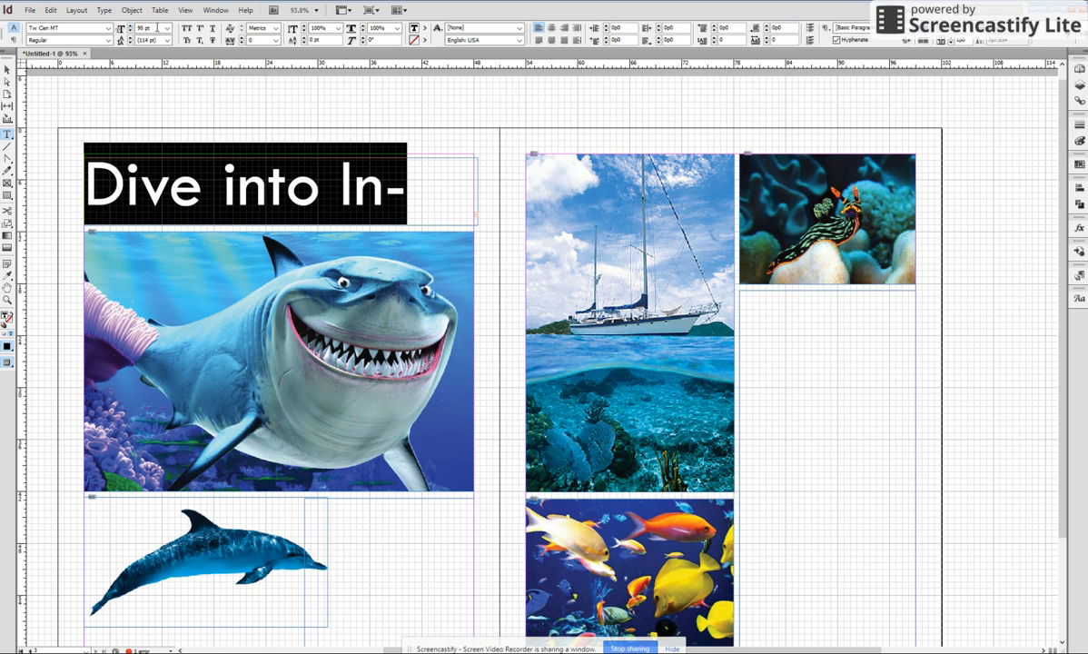
type("90")
key("Return")
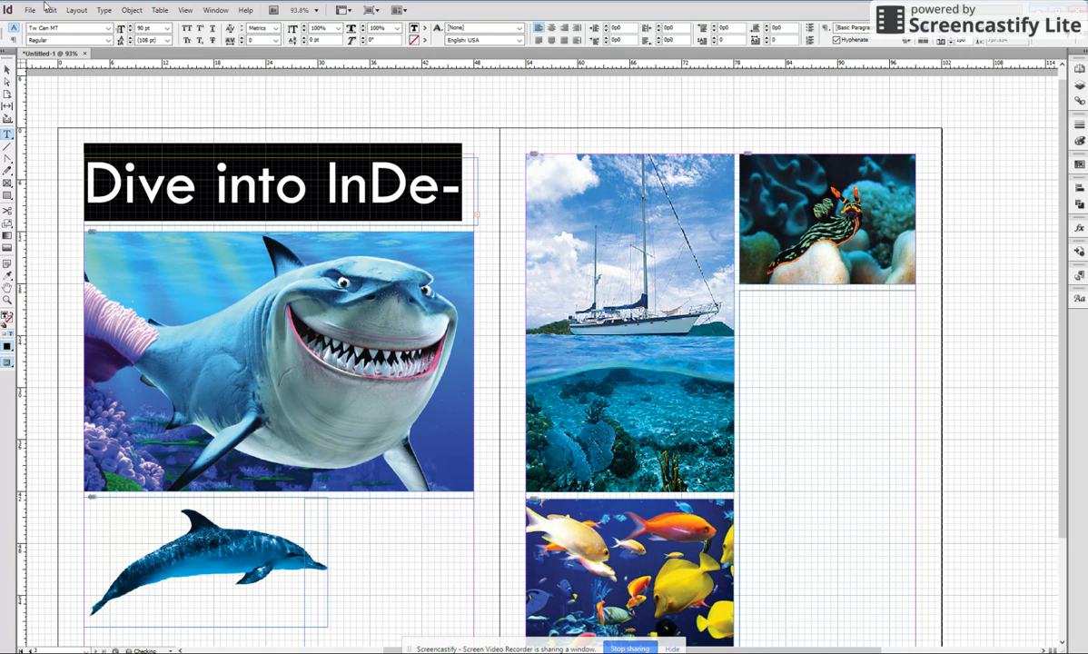
type("85")
key("Return")
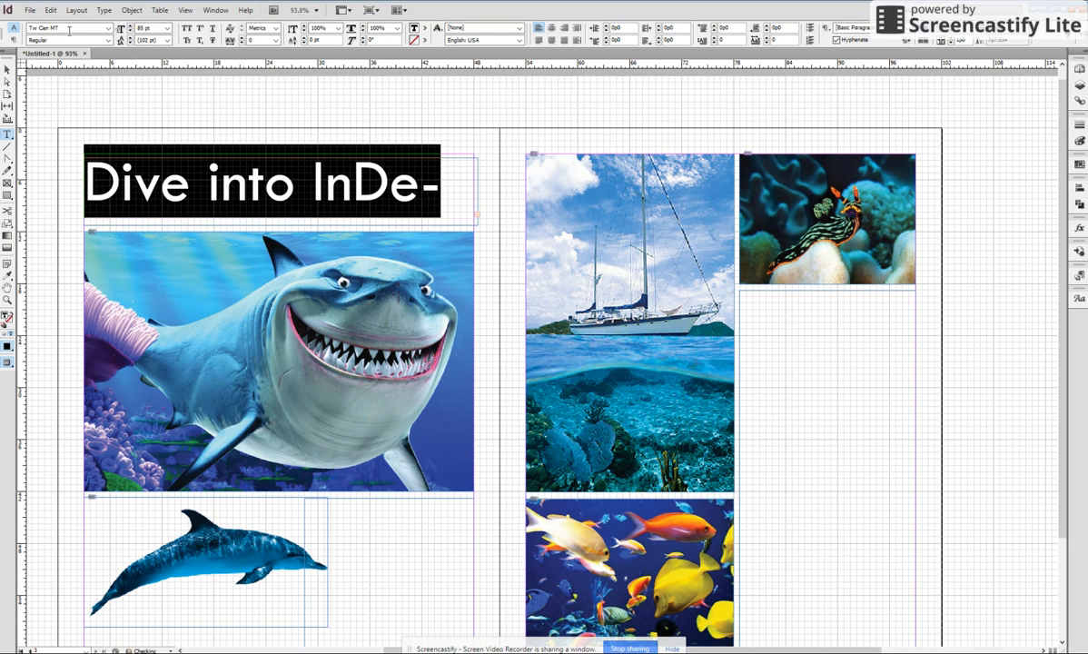
type("80")
key("Return")
left_click_drag(146, 27, 53, 25)
type("75")
key("Return")
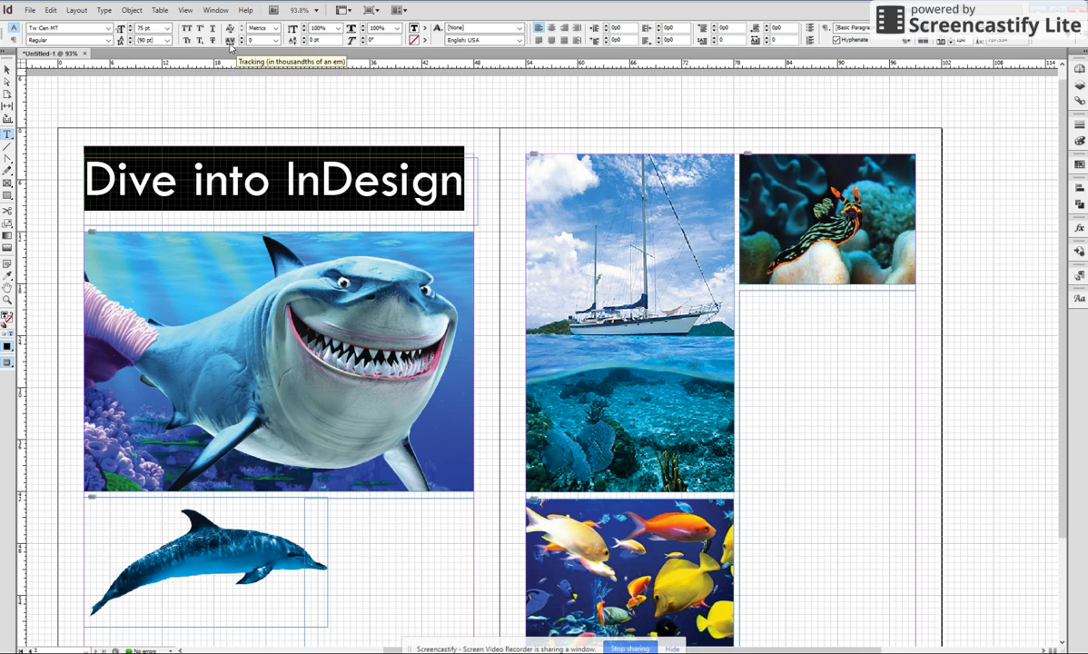
Widen the headline's letter spacing by setting the tracking to 5 and finally to 10.
left_click(276, 40)
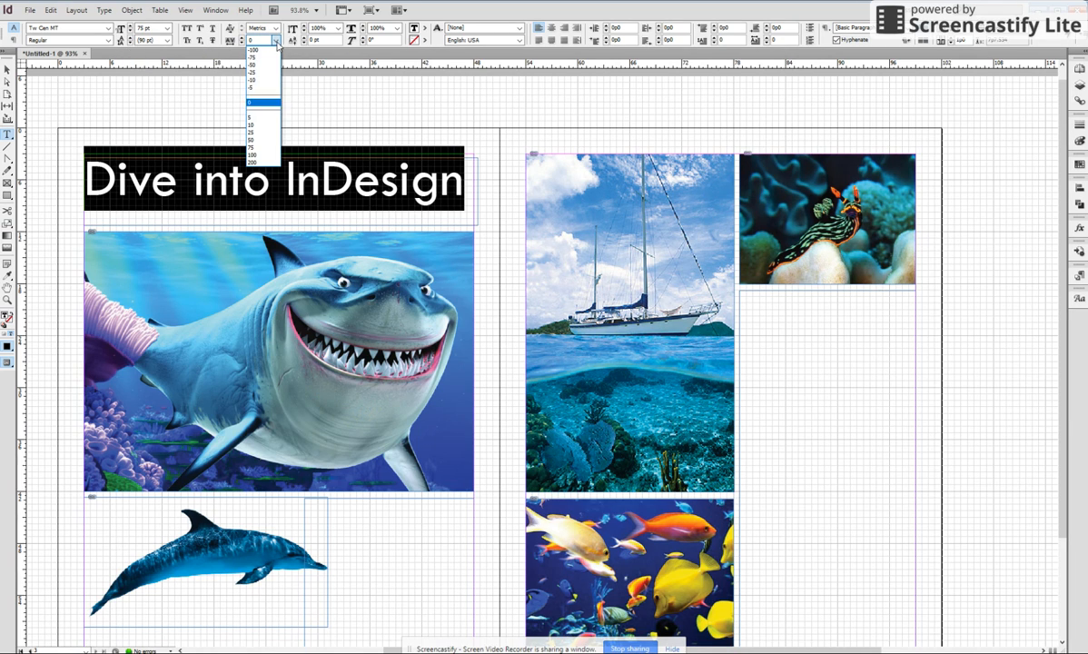
left_click(250, 110)
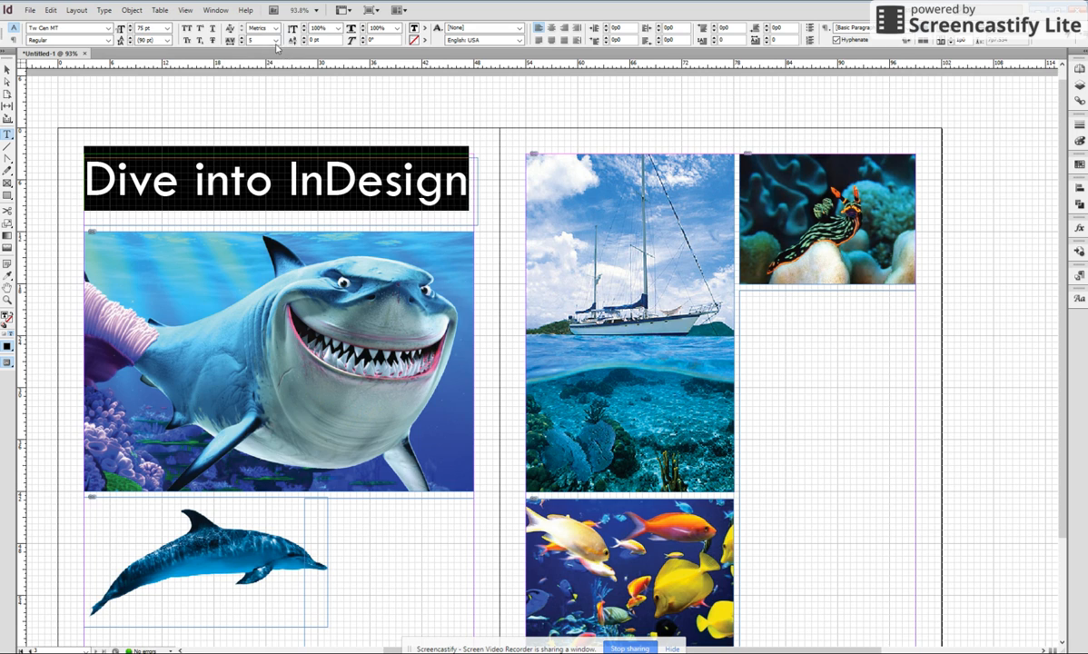
left_click(275, 40)
left_click(257, 120)
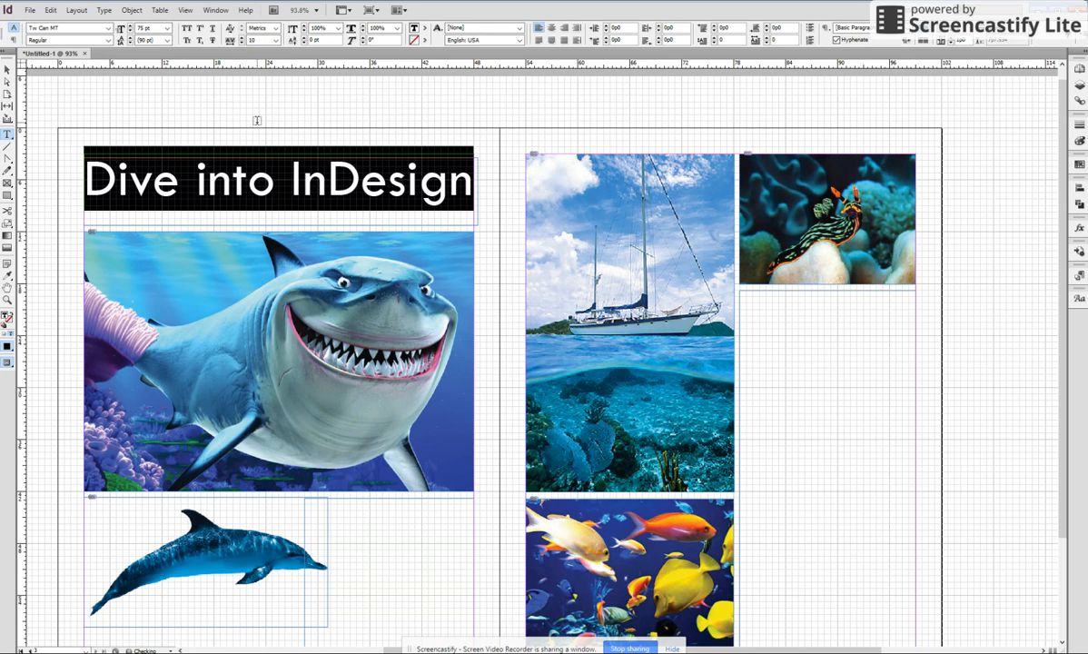
Try a tracking of -75 on the headline, restore it to 10, and deselect the text frame.
left_click(275, 40)
left_click(259, 54)
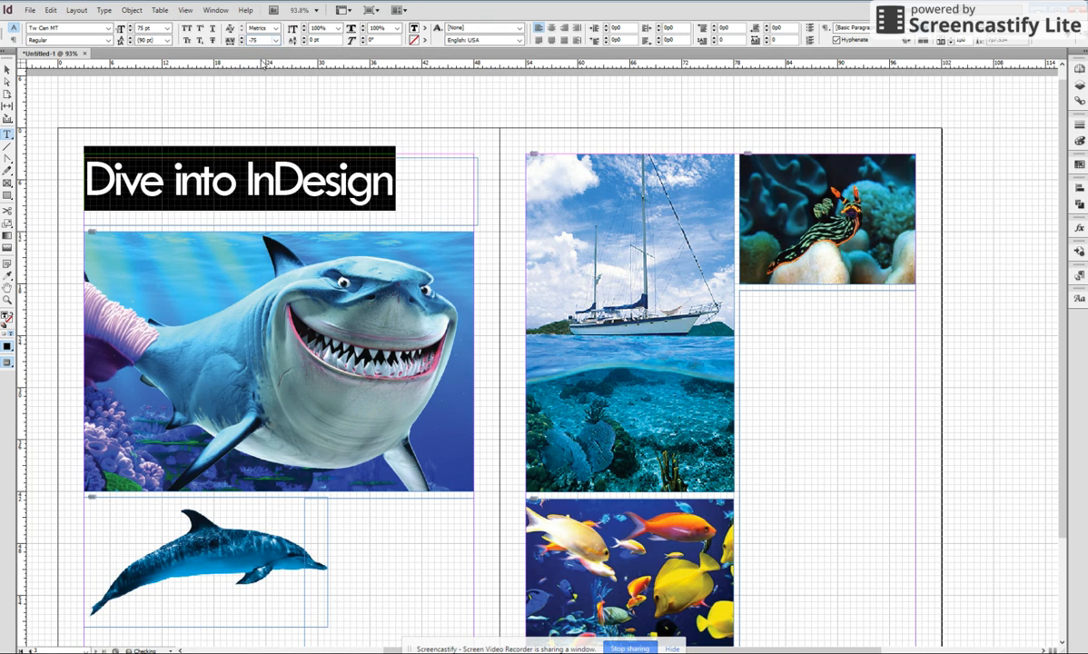
left_click(276, 40)
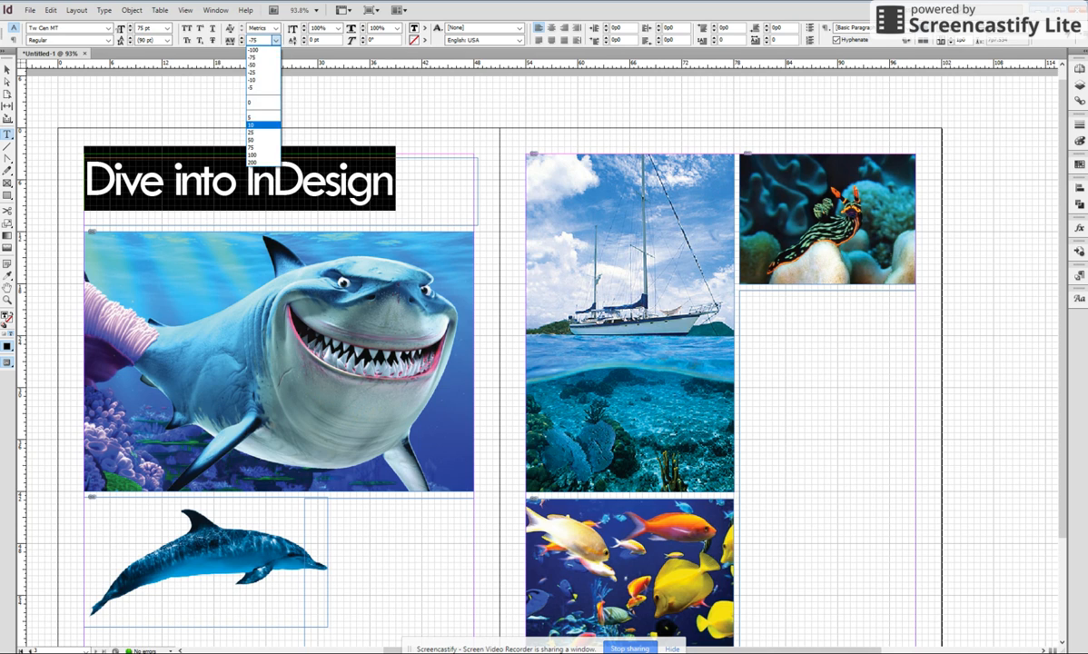
left_click(257, 125)
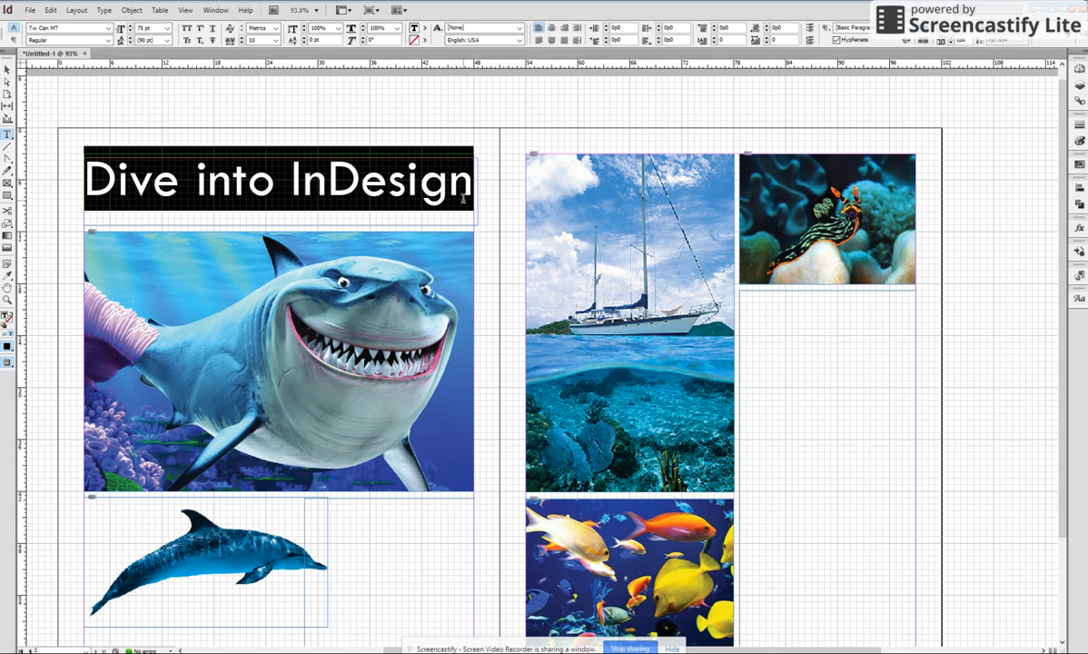
key("Escape")
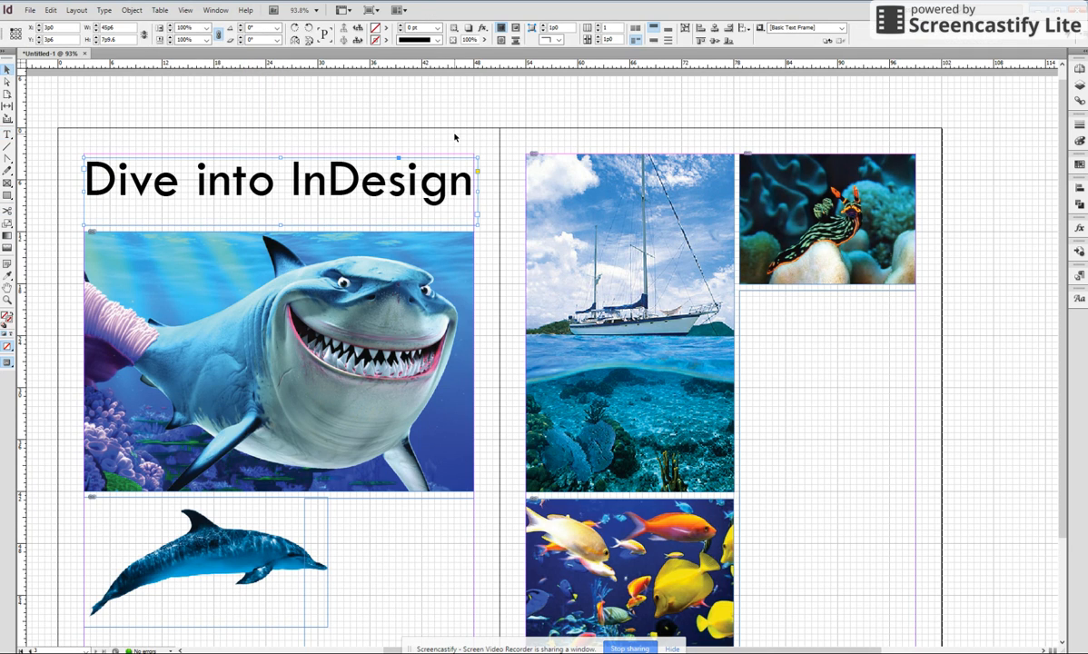
left_click(454, 137)
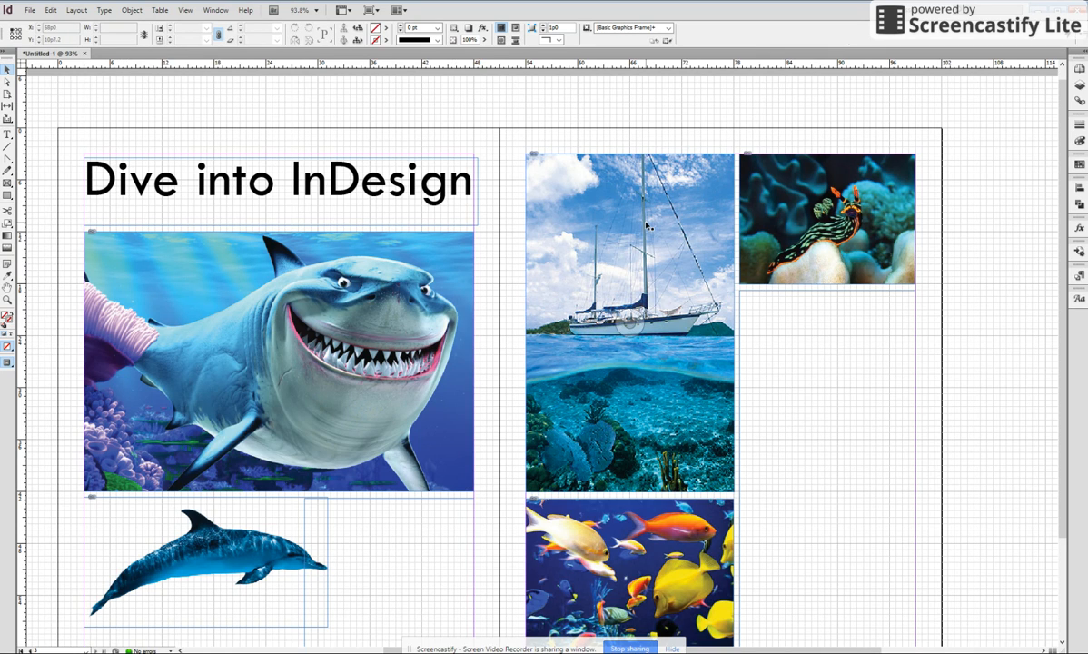
left_click(285, 182)
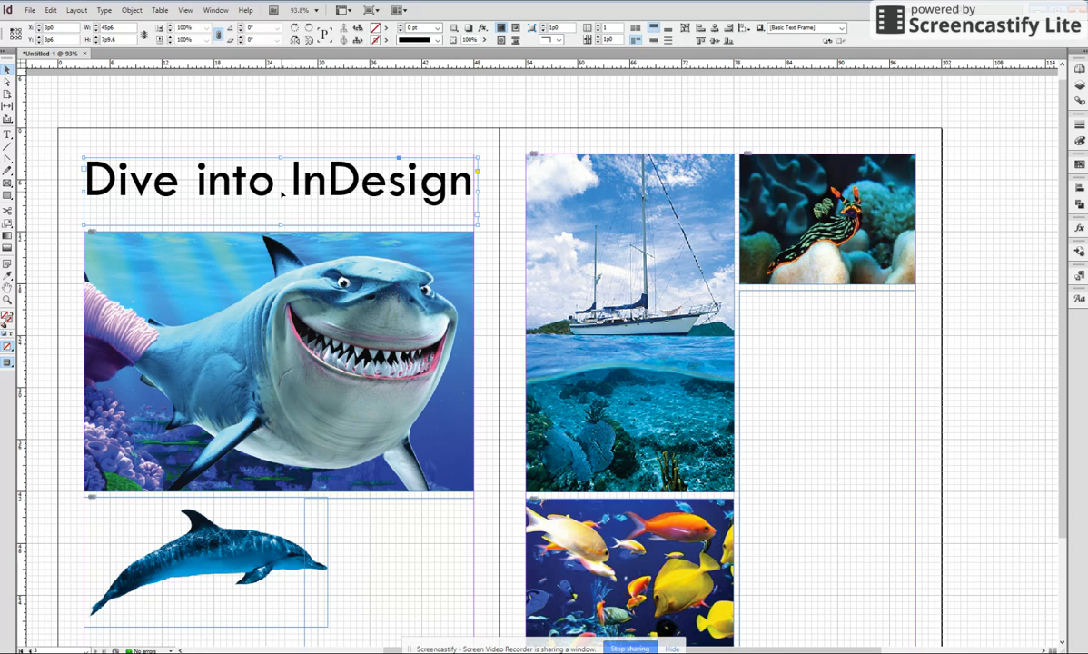
double_click(345, 174)
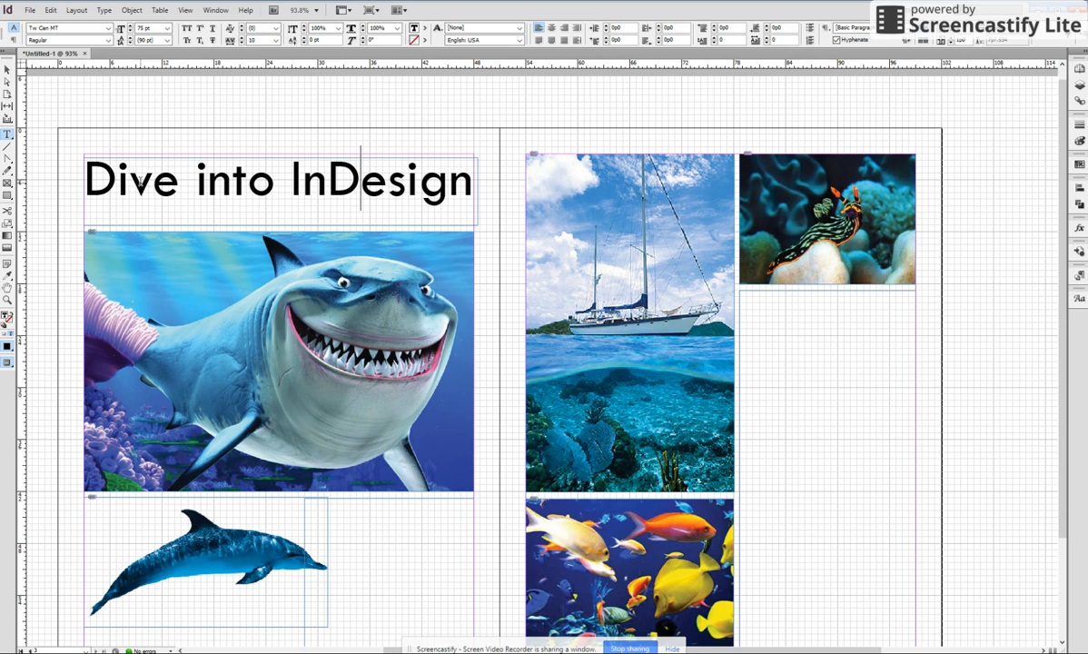
left_click(7, 70)
left_click(84, 110)
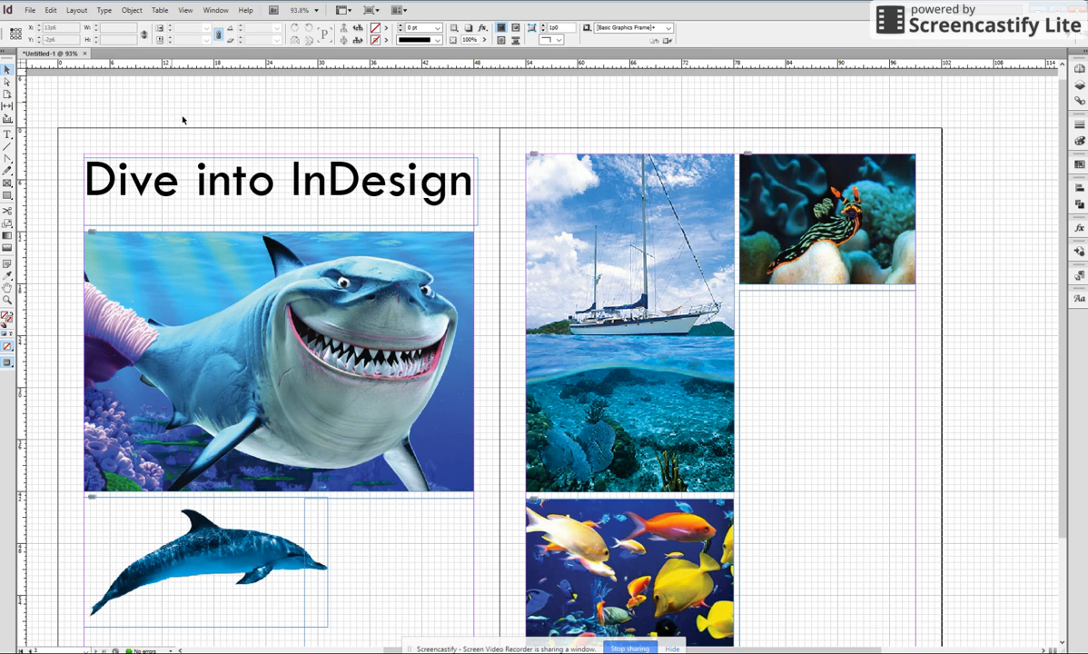
Select all of the "Dive into InDesign" headline text inside its frame.
left_click(344, 194)
double_click(344, 195)
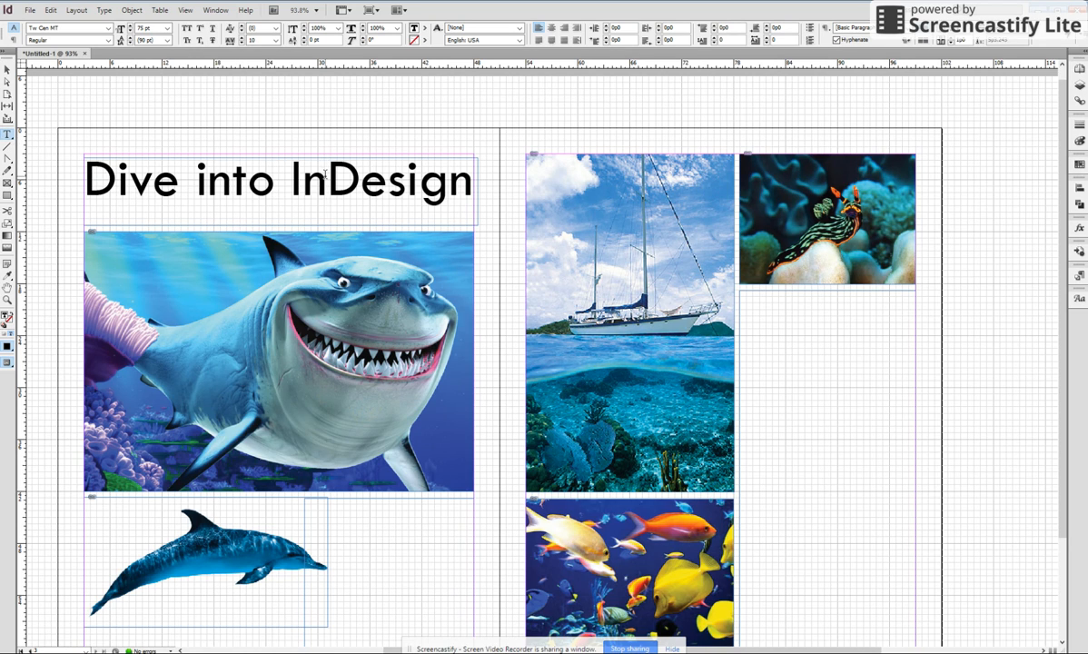
left_click_drag(470, 199, 47, 160)
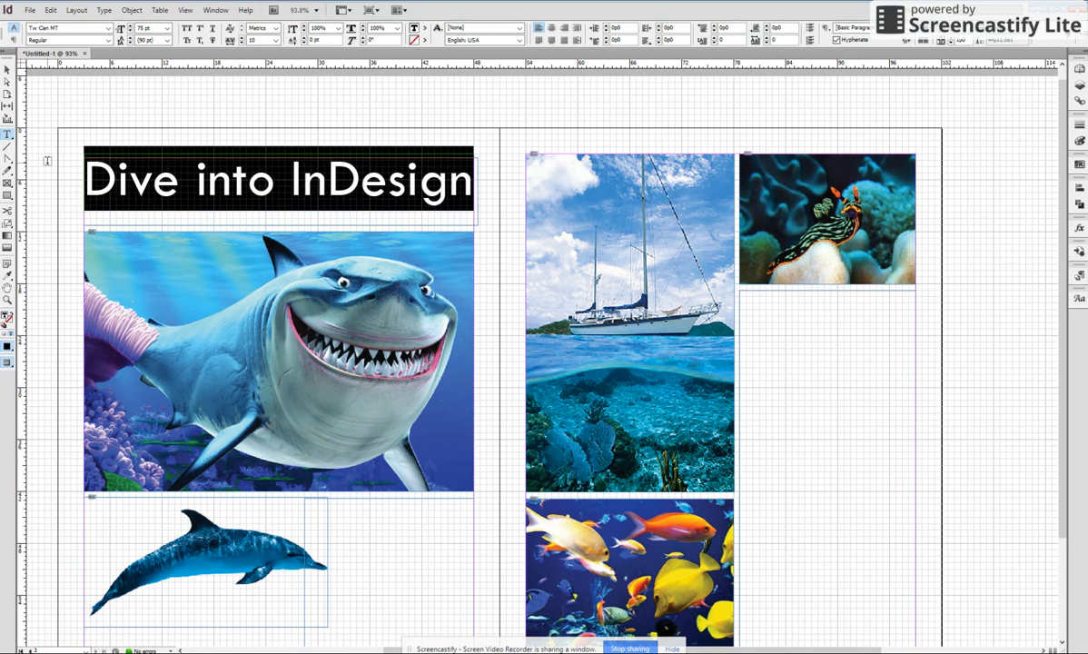